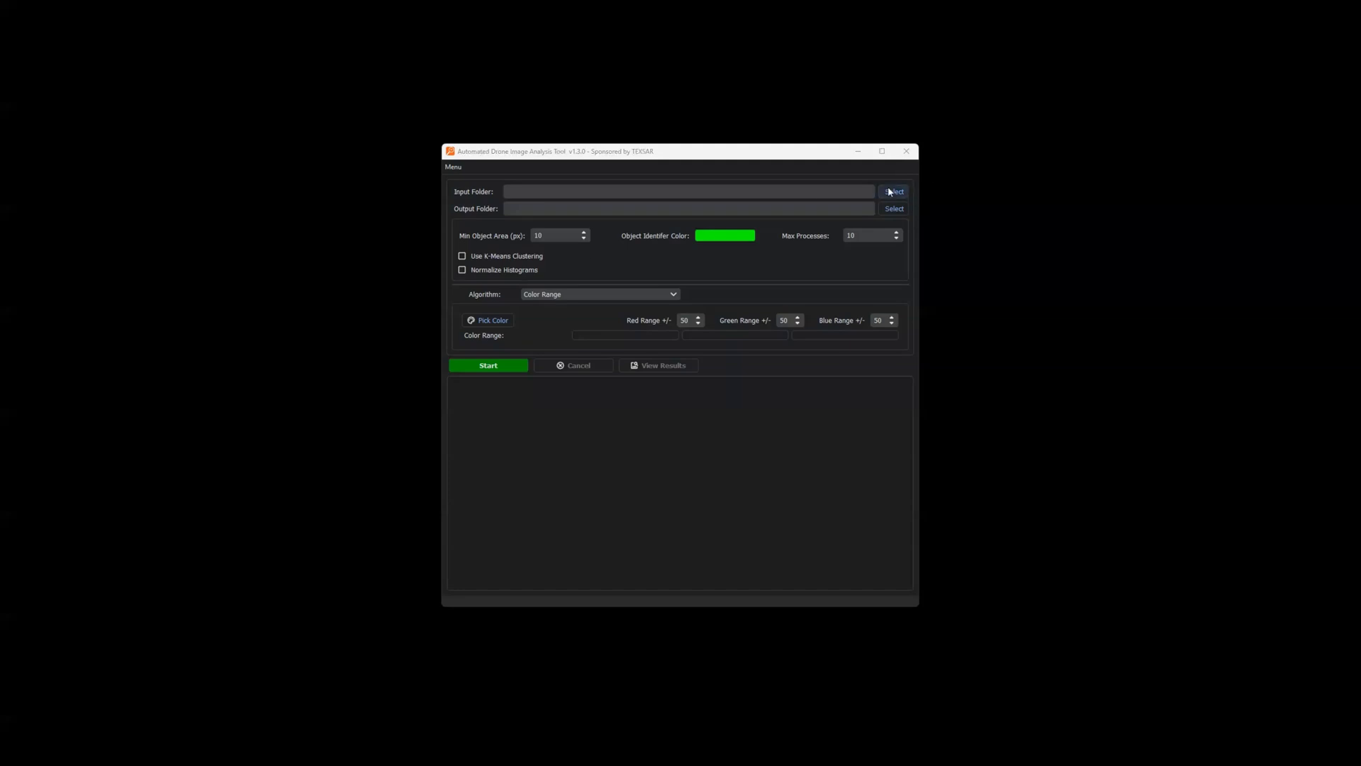
Set the input folder to demo/rgb/input/test and the output folder to demo/rgb/output.
{"action": "left_click", "coordinate": [892, 191]}
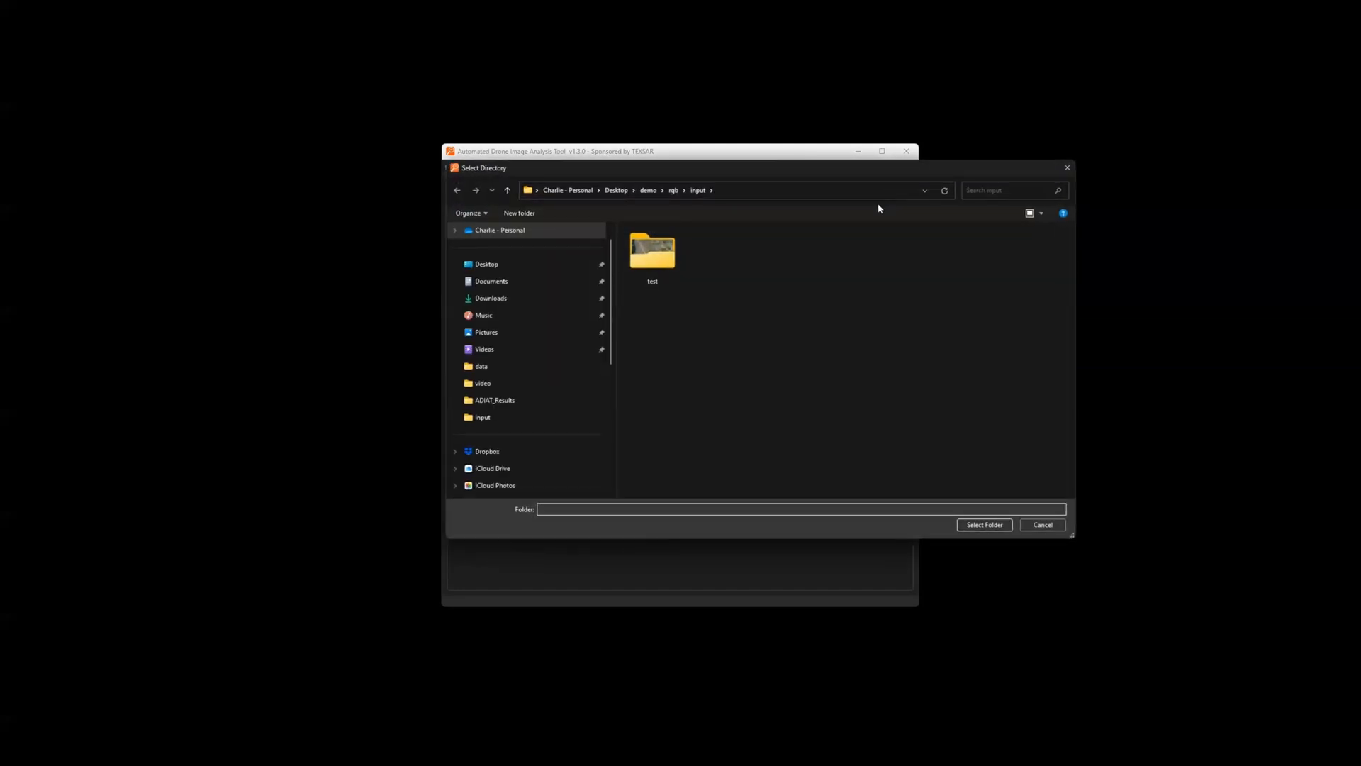
{"action": "left_click", "coordinate": [648, 257]}
{"action": "left_click", "coordinate": [998, 524]}
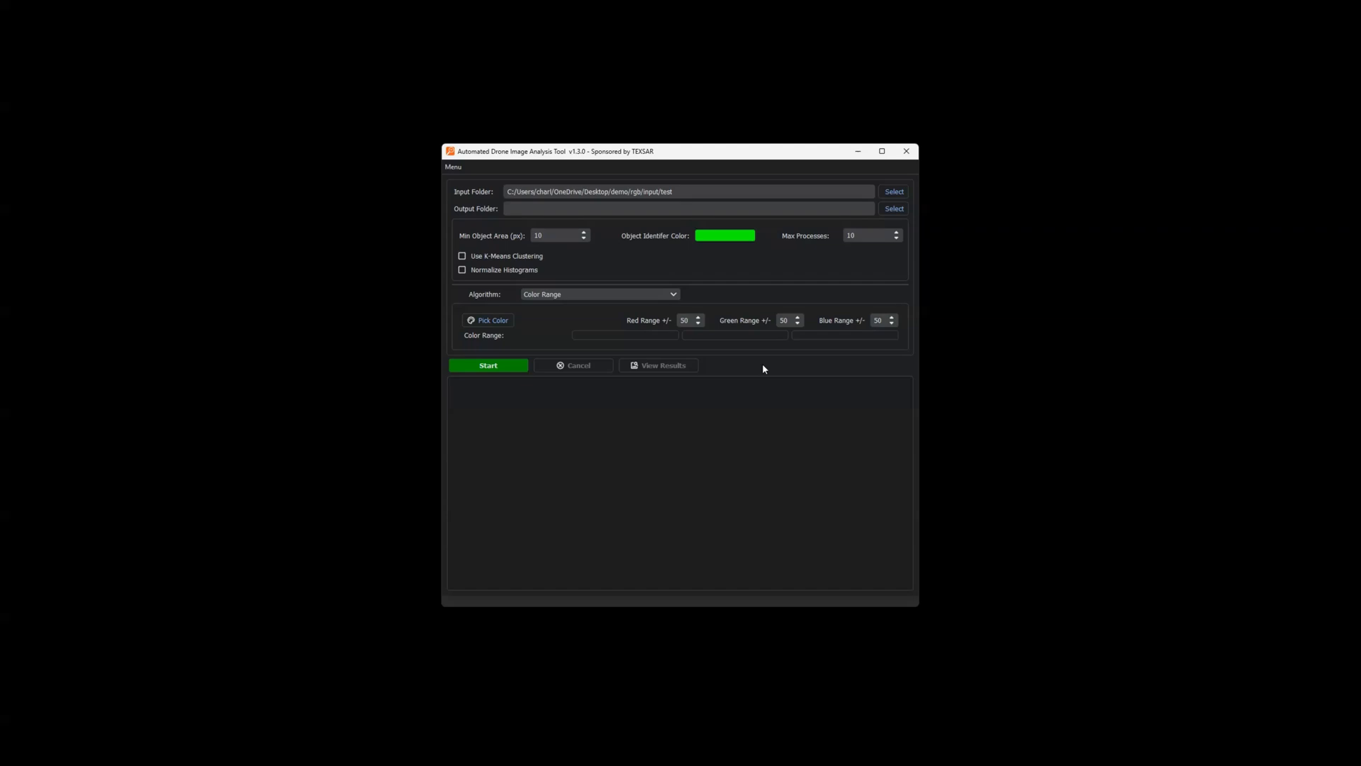
{"action": "left_click", "coordinate": [894, 209]}
{"action": "left_click", "coordinate": [669, 261]}
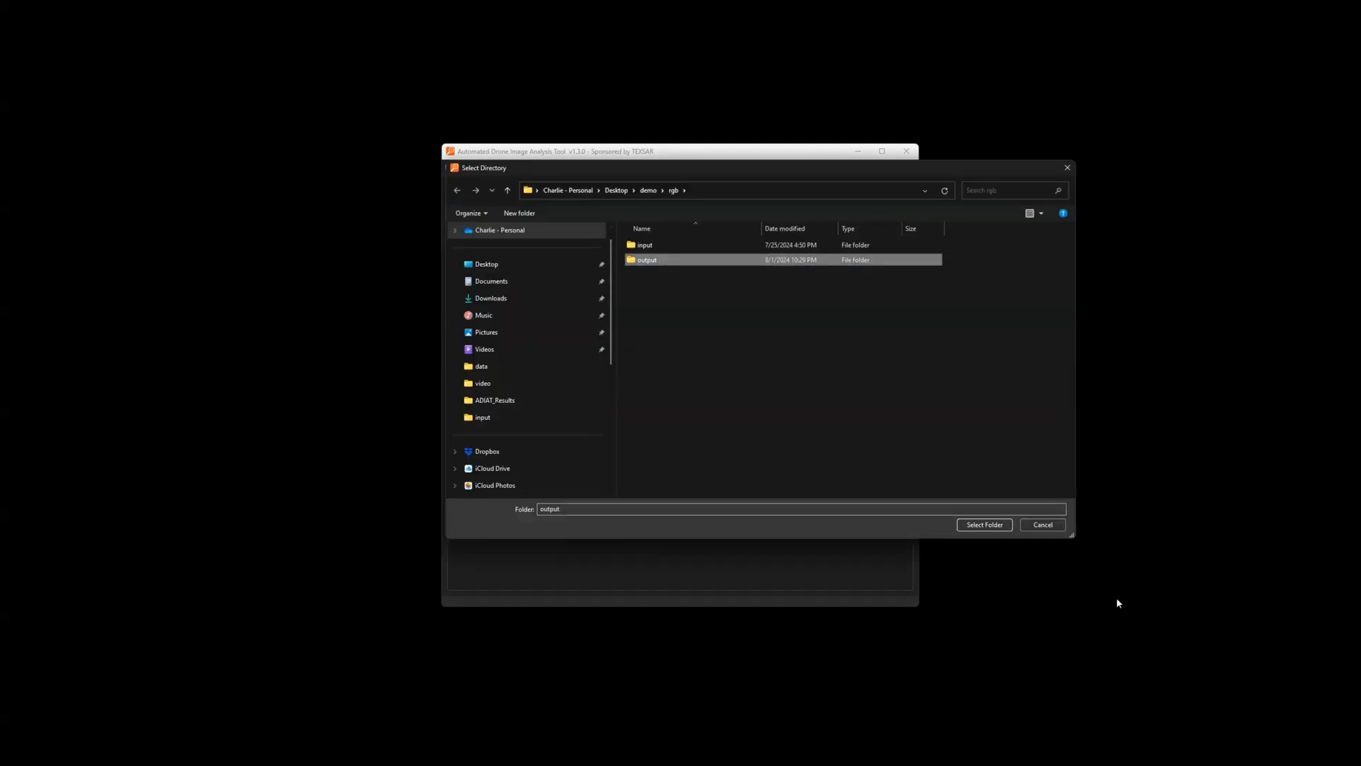
{"action": "left_click", "coordinate": [1001, 525]}
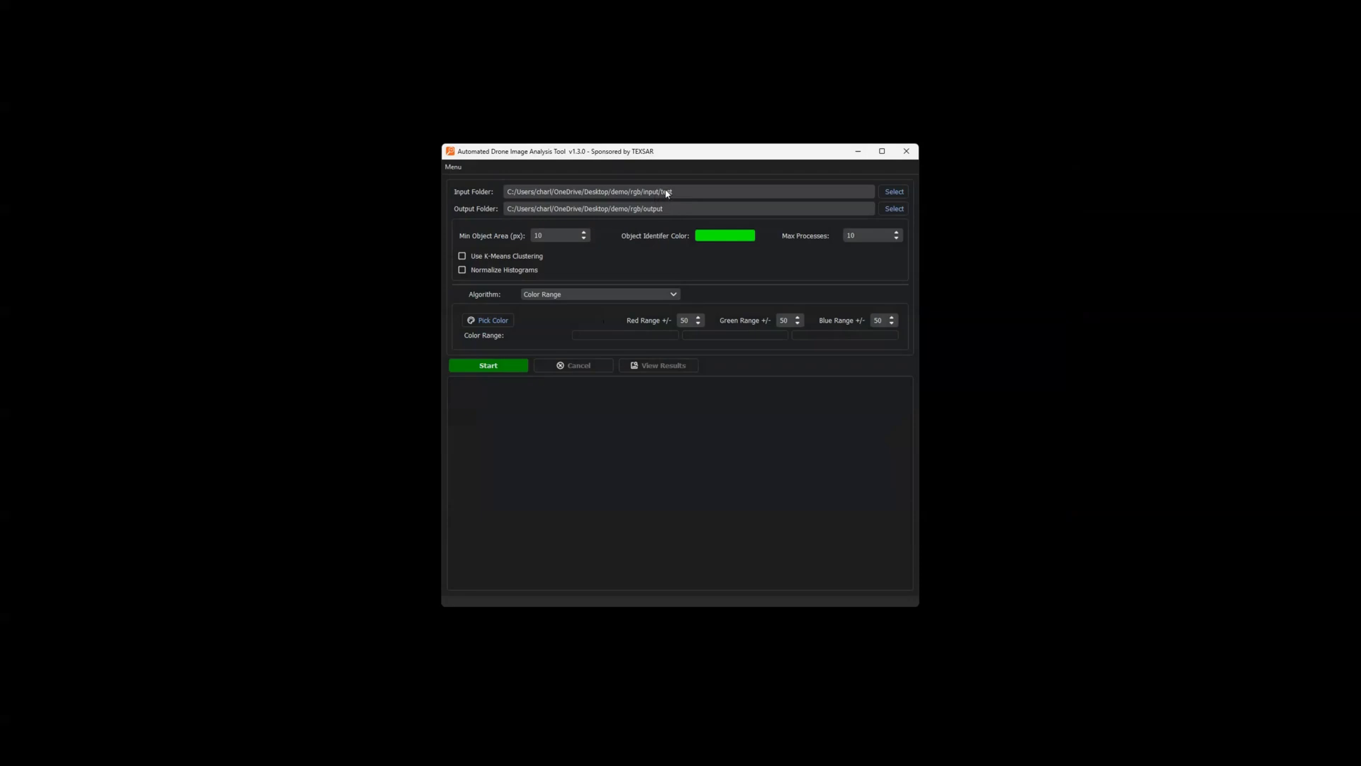
Enable K-Means Clustering with the number of clusters set to 30.
{"action": "left_click", "coordinate": [511, 258]}
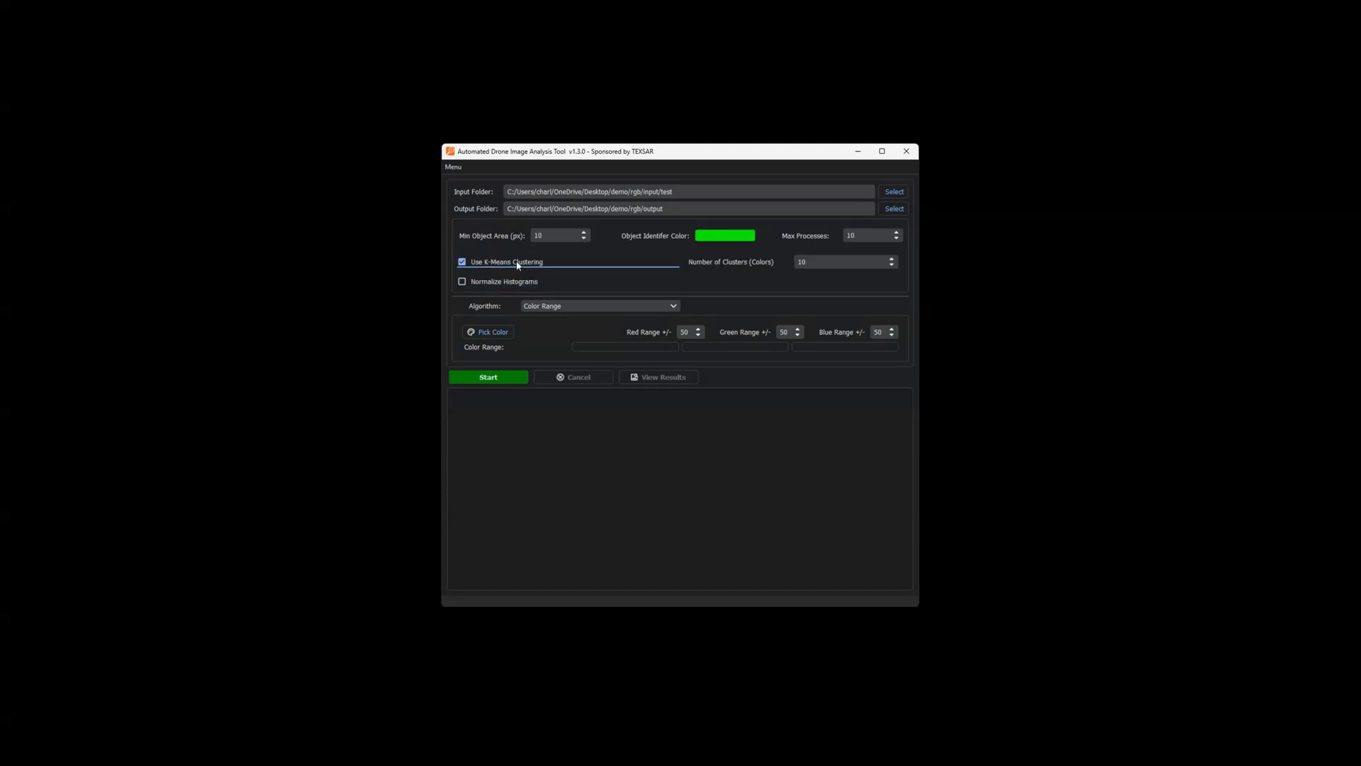
{"action": "left_click", "coordinate": [838, 260]}
{"action": "left_click", "coordinate": [831, 284]}
Pick the bright blue basic color as the target color for the Color Range algorithm.
{"action": "left_click", "coordinate": [494, 333]}
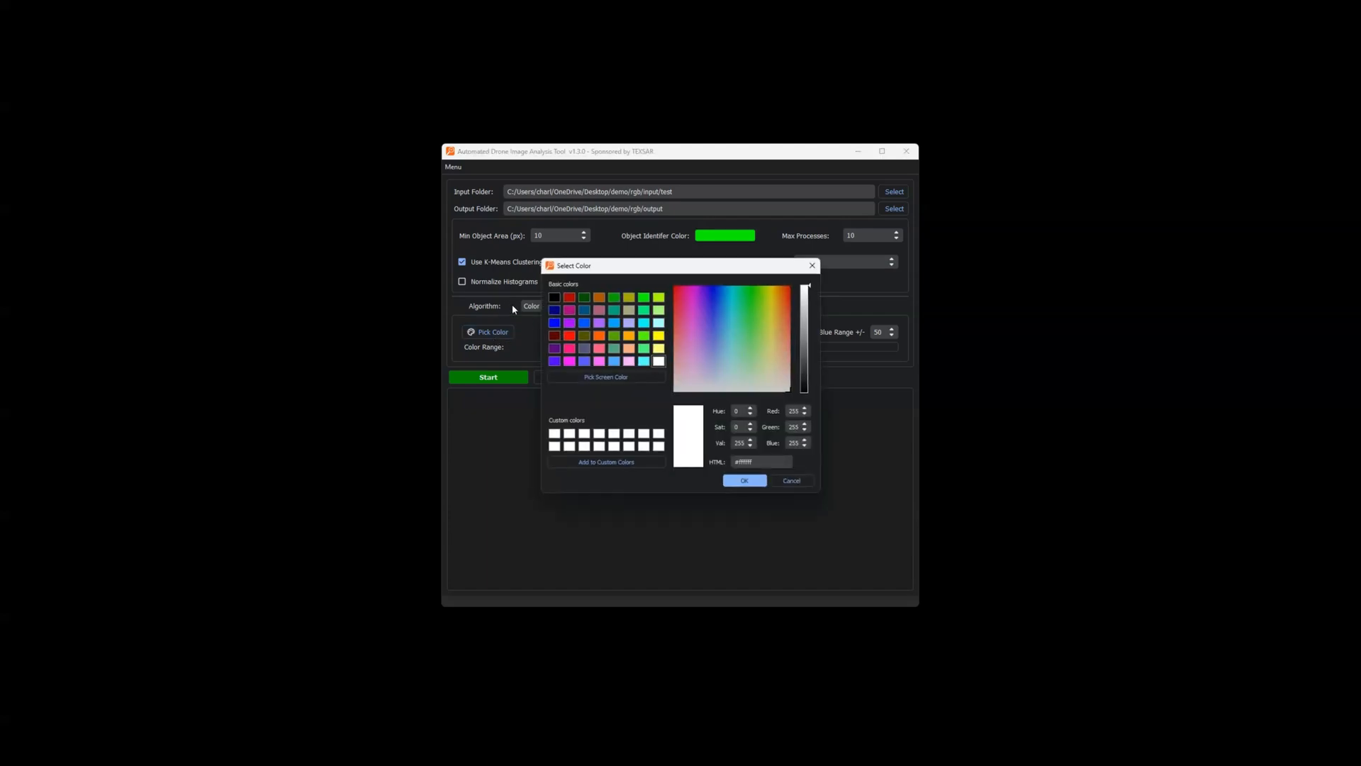
{"action": "left_click", "coordinate": [616, 325]}
{"action": "left_click", "coordinate": [744, 480]}
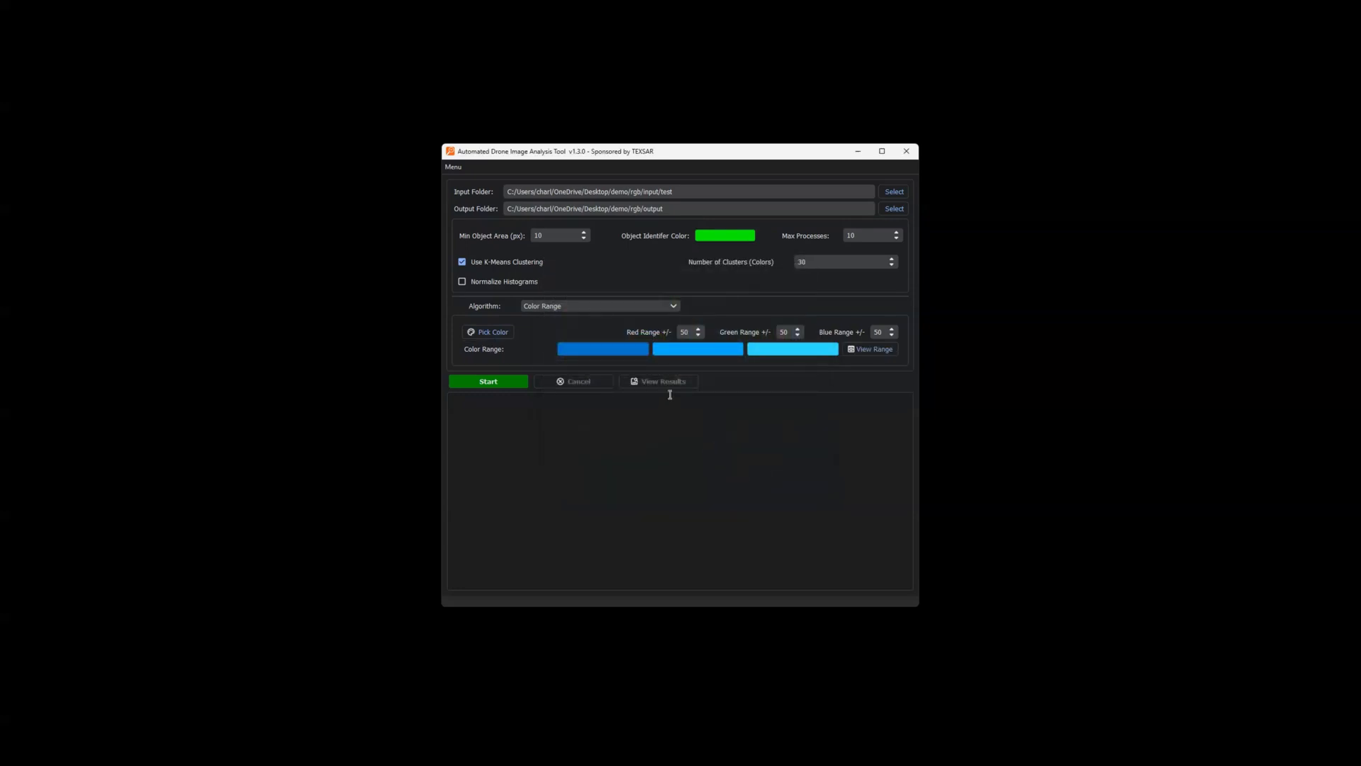
Set the red, green and blue ranges to +/- 100 and start processing the images.
{"action": "left_click", "coordinate": [686, 332]}
{"action": "type", "text": "100"}
{"action": "key", "text": "Tab"}
{"action": "type", "text": "200"}
{"action": "key", "text": "BackSpace"}
{"action": "key", "text": "BackSpace"}
{"action": "key", "text": "BackSpace"}
{"action": "type", "text": "100"}
{"action": "key", "text": "Tab"}
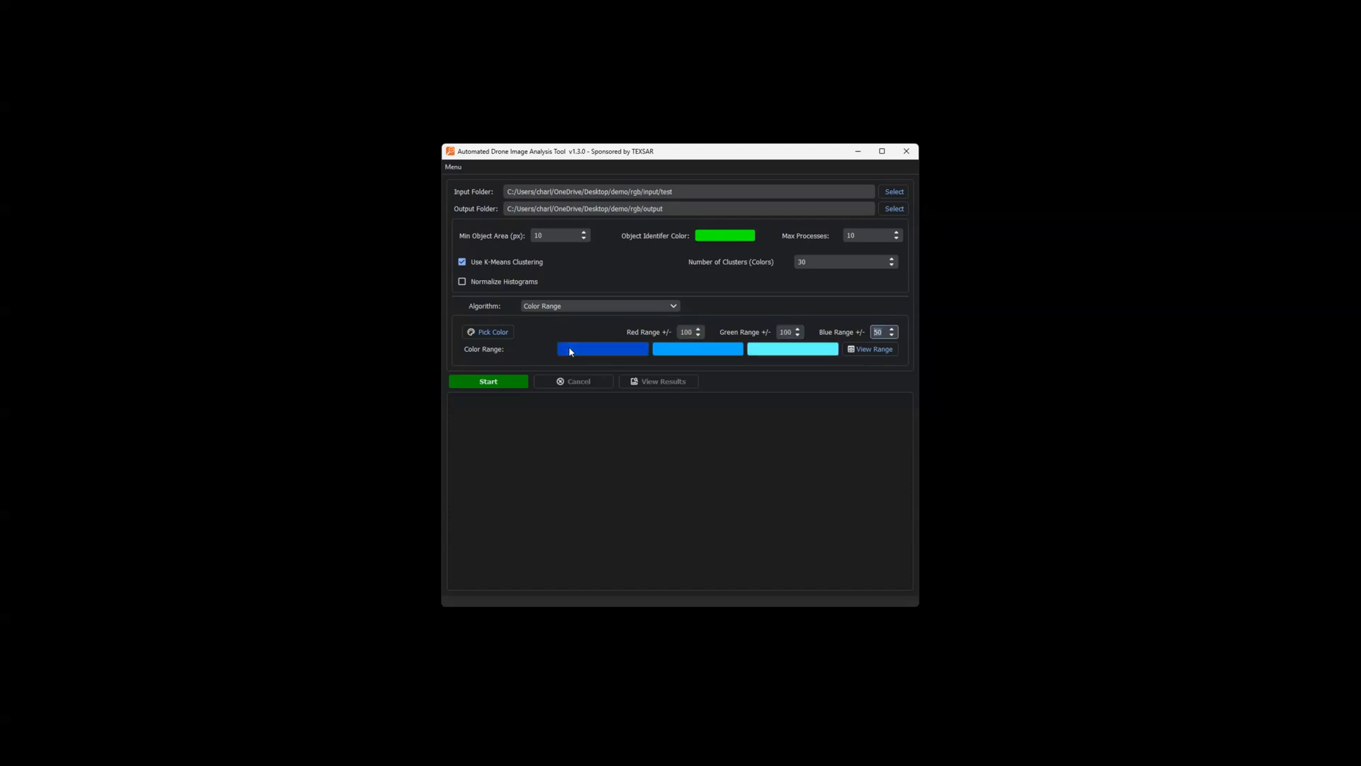
{"action": "type", "text": "100"}
{"action": "left_click", "coordinate": [502, 384]}
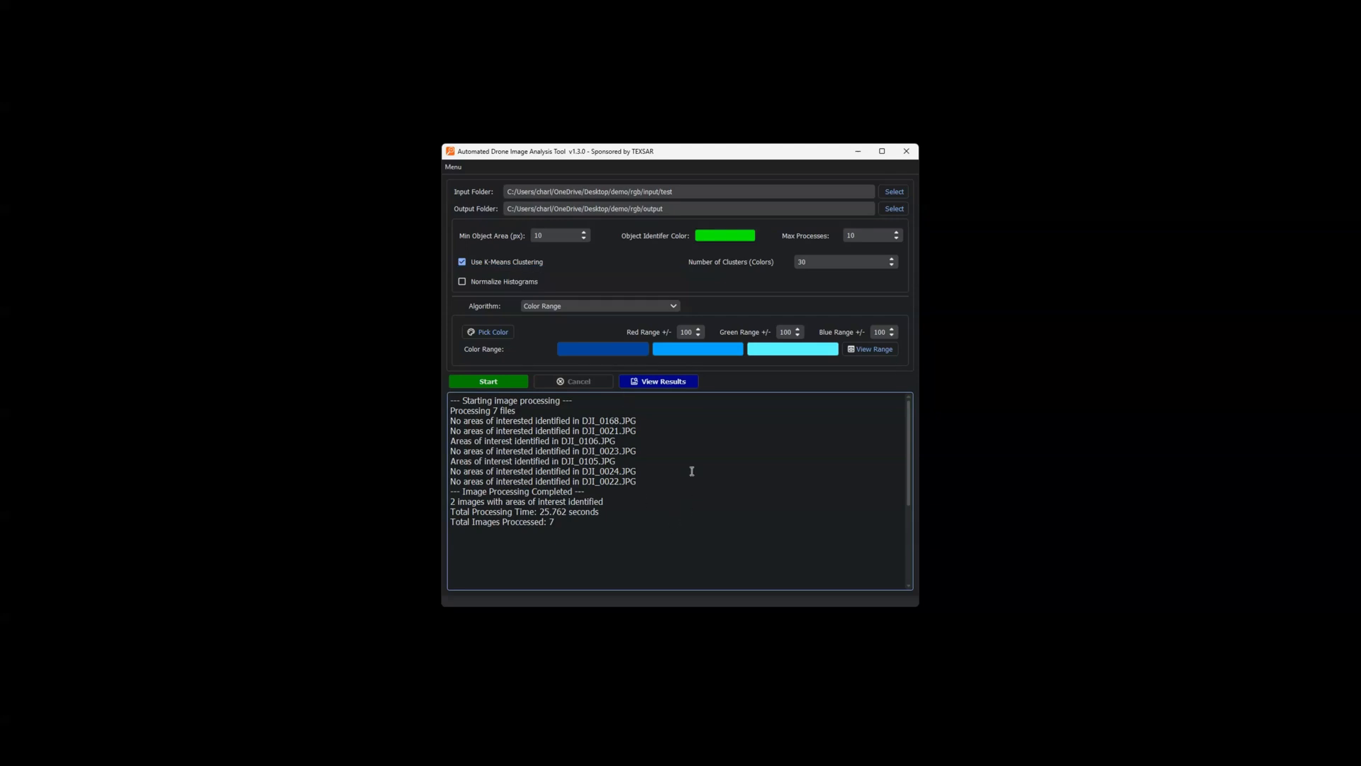
Examine the detected areas of interest in DJI_0105.JPG and DJI_0106.JPG in the maximized results viewer, and close it.
{"action": "left_click", "coordinate": [686, 387]}
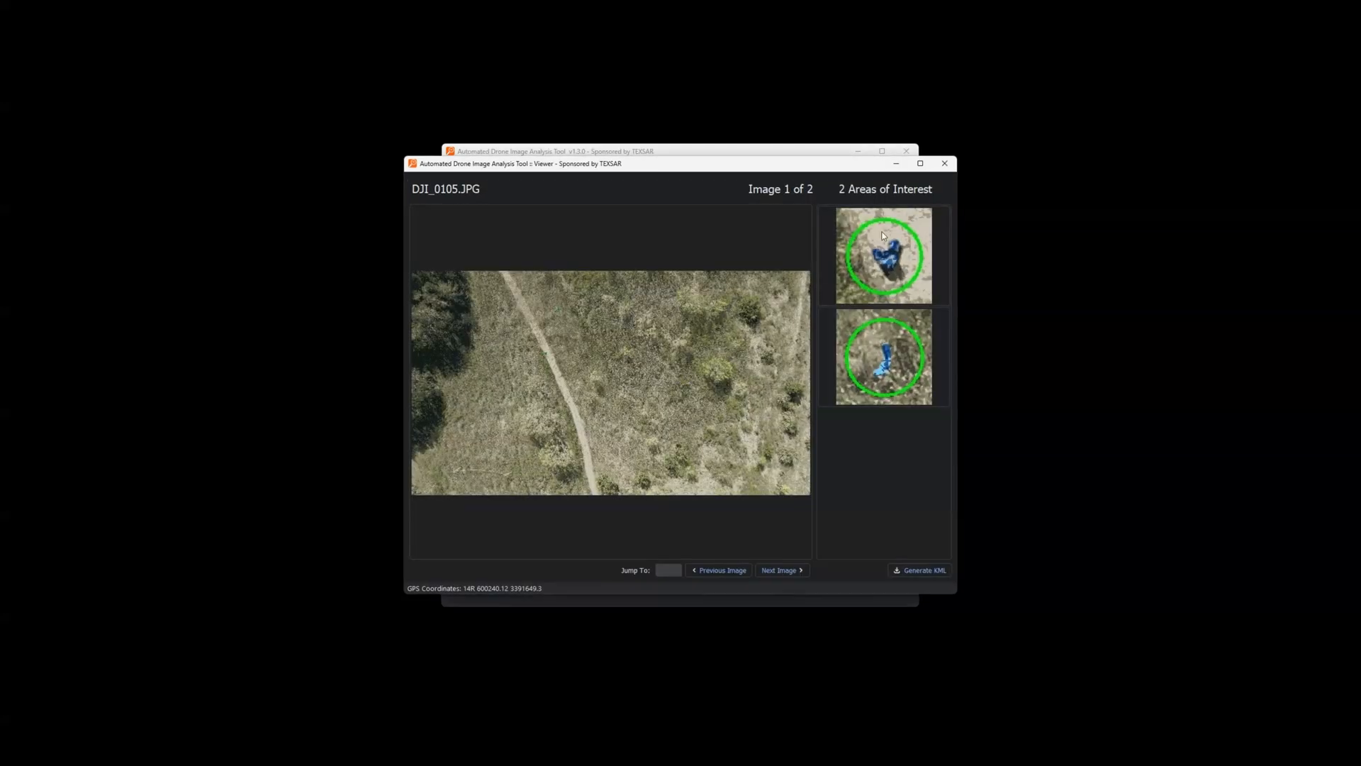
{"action": "left_click", "coordinate": [920, 163]}
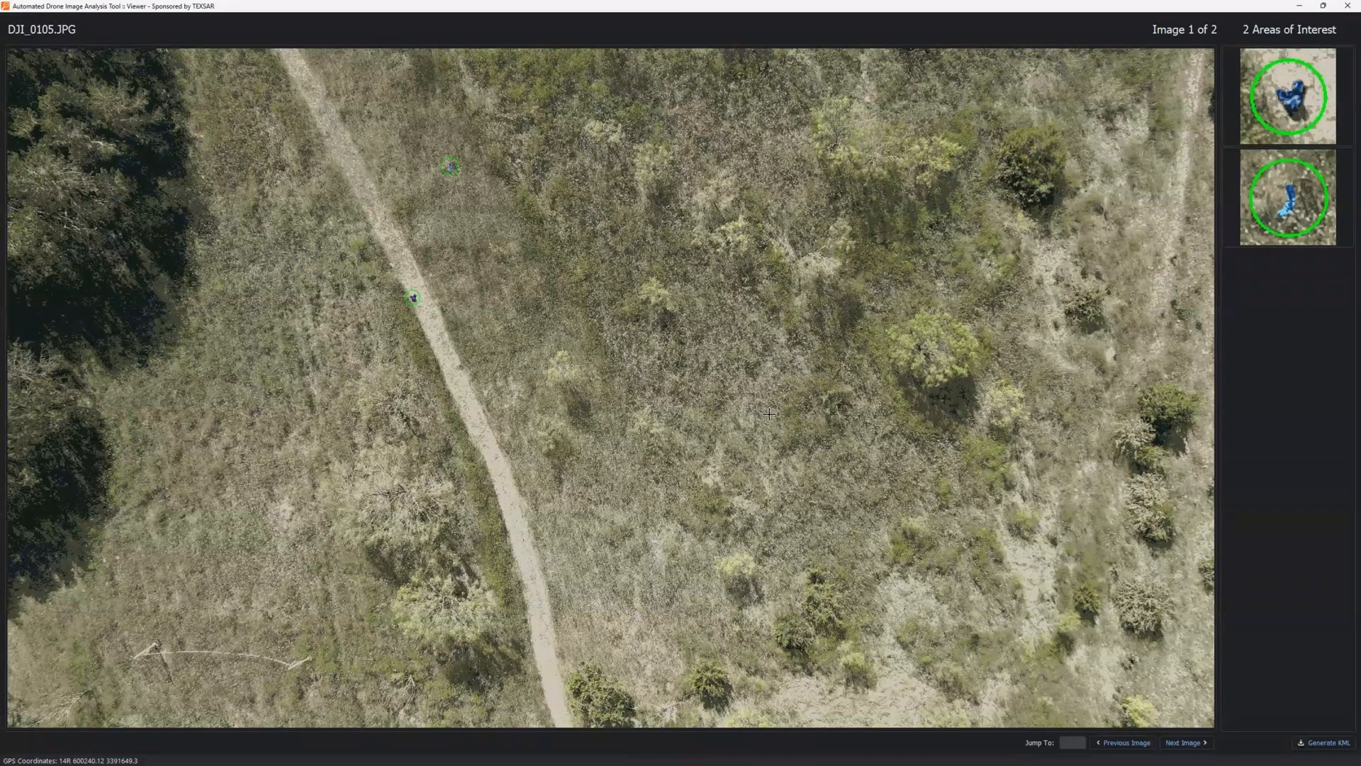
{"action": "key", "text": "Right"}
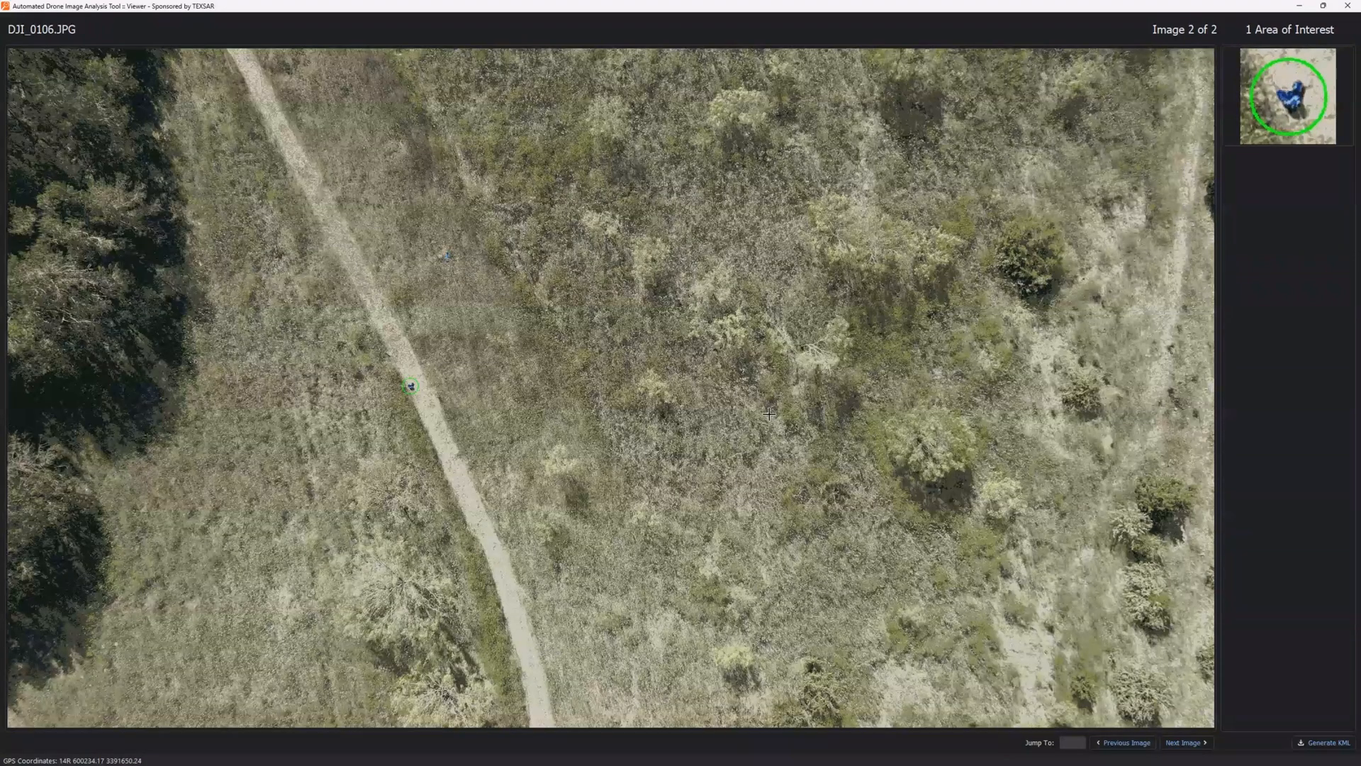
{"action": "key", "text": "Left"}
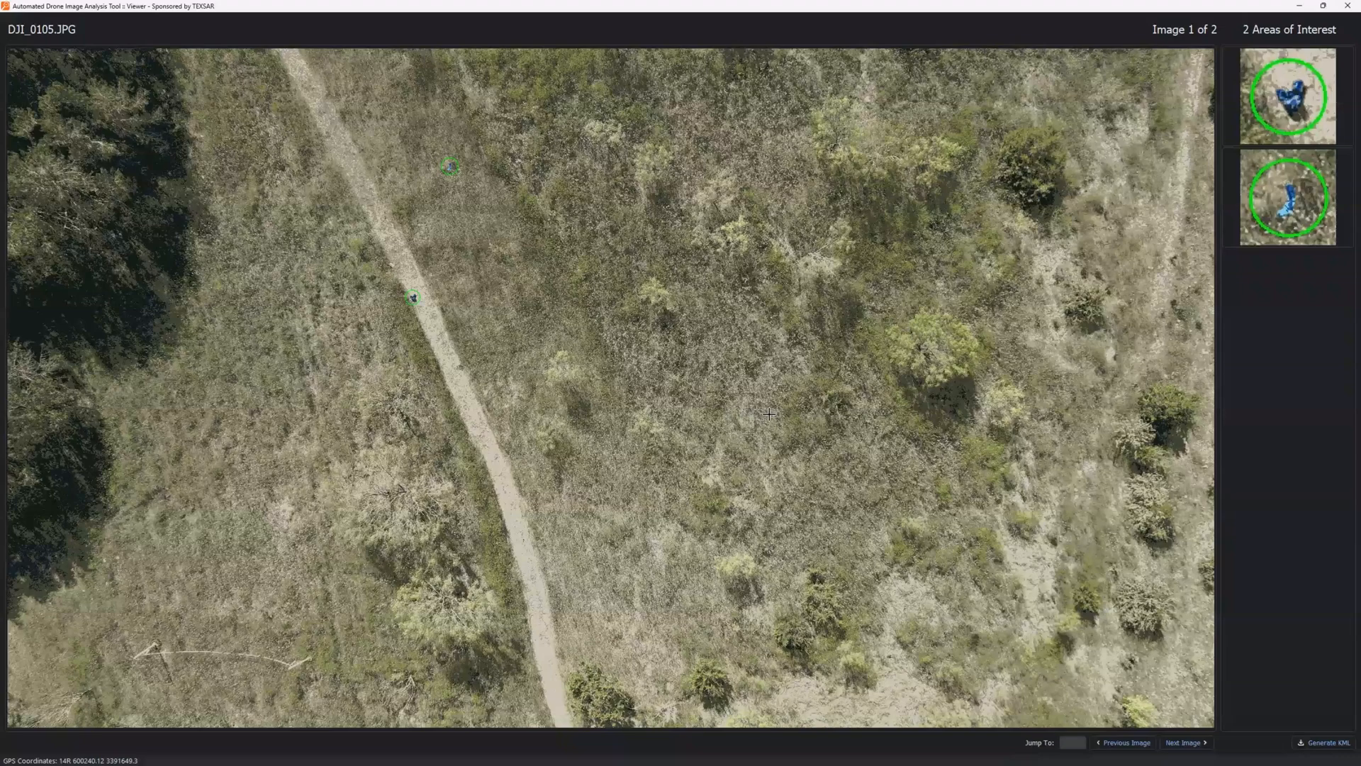
{"action": "left_click", "coordinate": [1348, 6]}
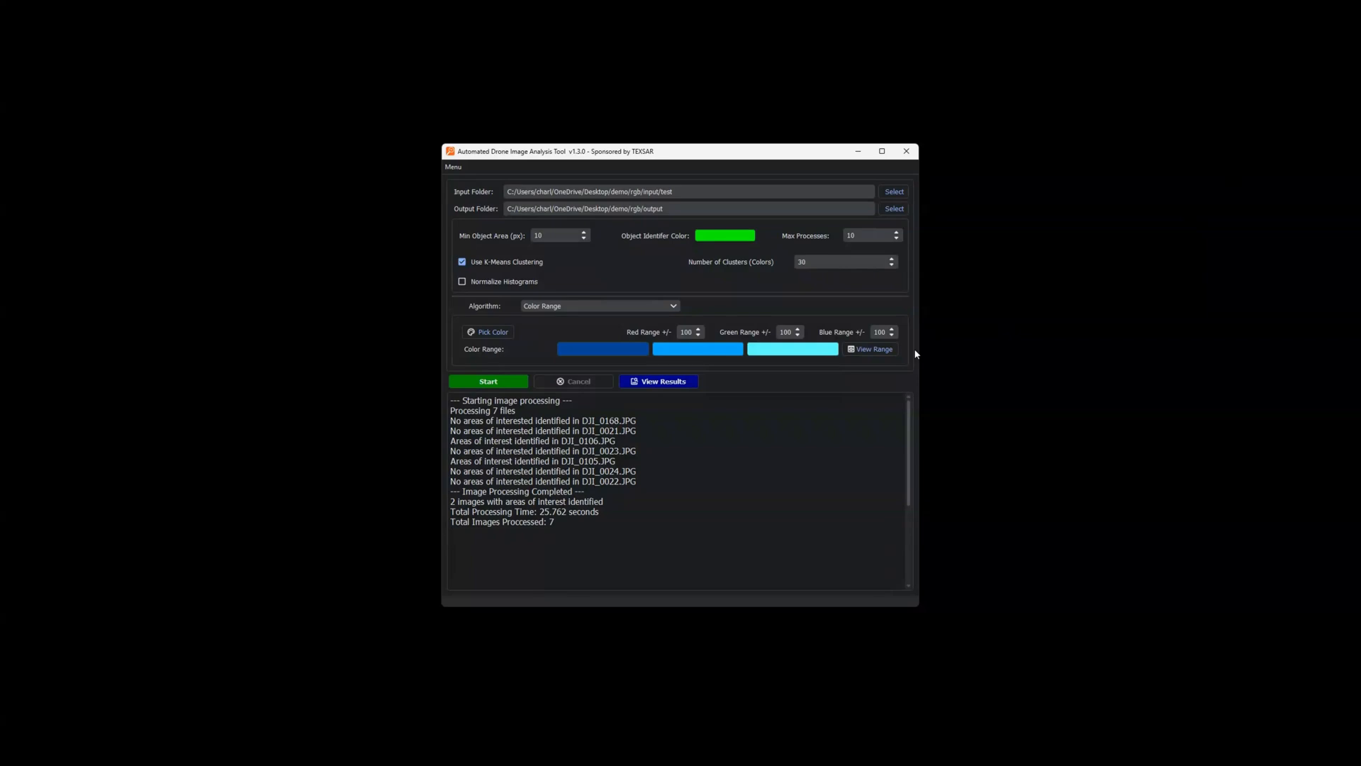
View the settings of the Temperature Range and Temperature Anomaly algorithms, and return to the Color Range algorithm.
{"action": "left_click", "coordinate": [601, 307]}
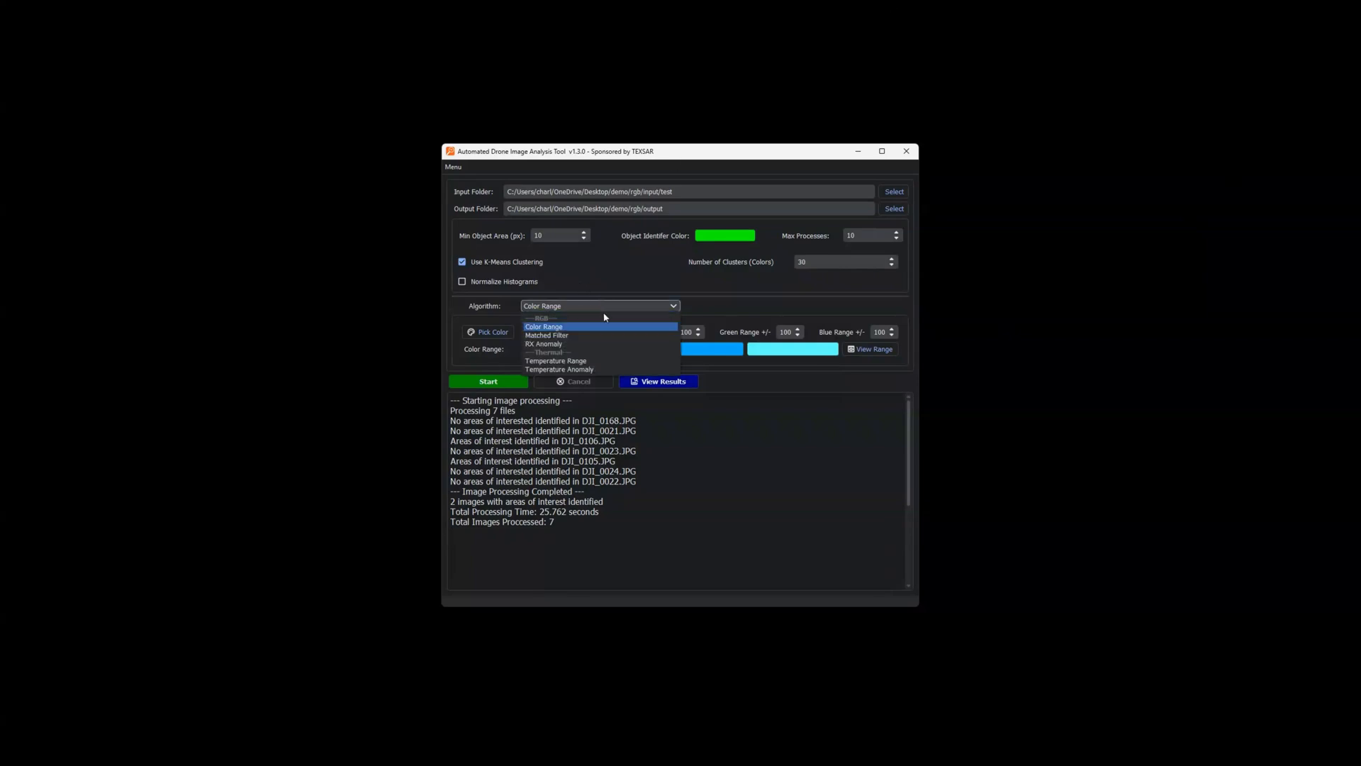
{"action": "left_click", "coordinate": [601, 362]}
{"action": "left_click", "coordinate": [601, 265]}
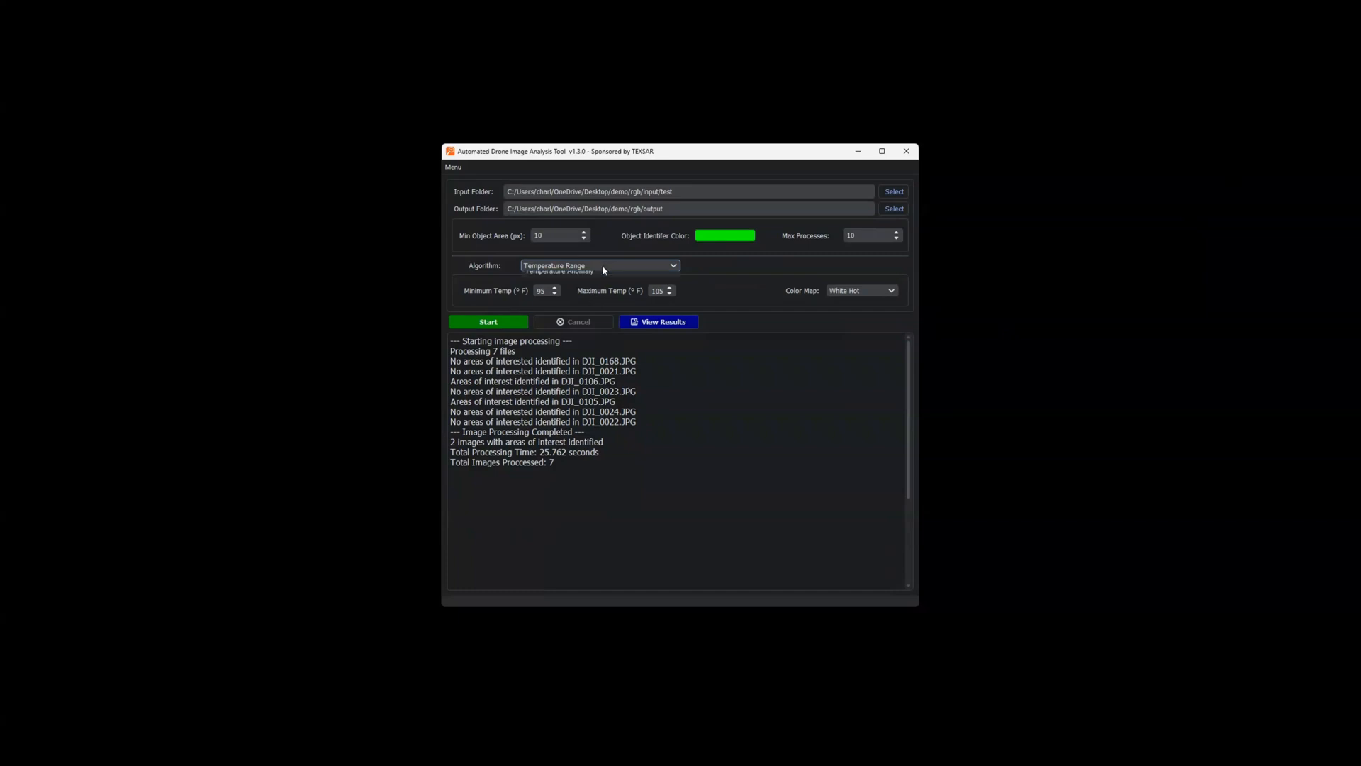
{"action": "left_click", "coordinate": [602, 326]}
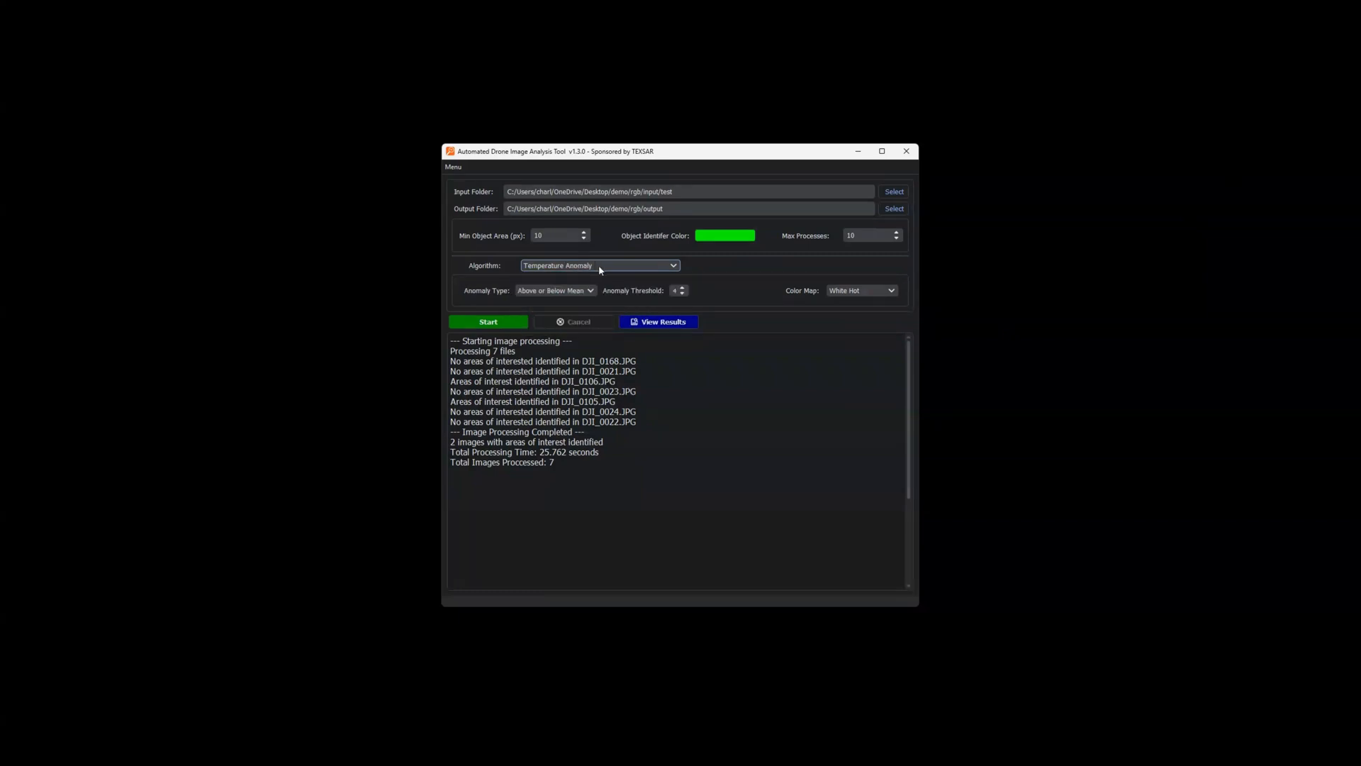
{"action": "left_click", "coordinate": [599, 267]}
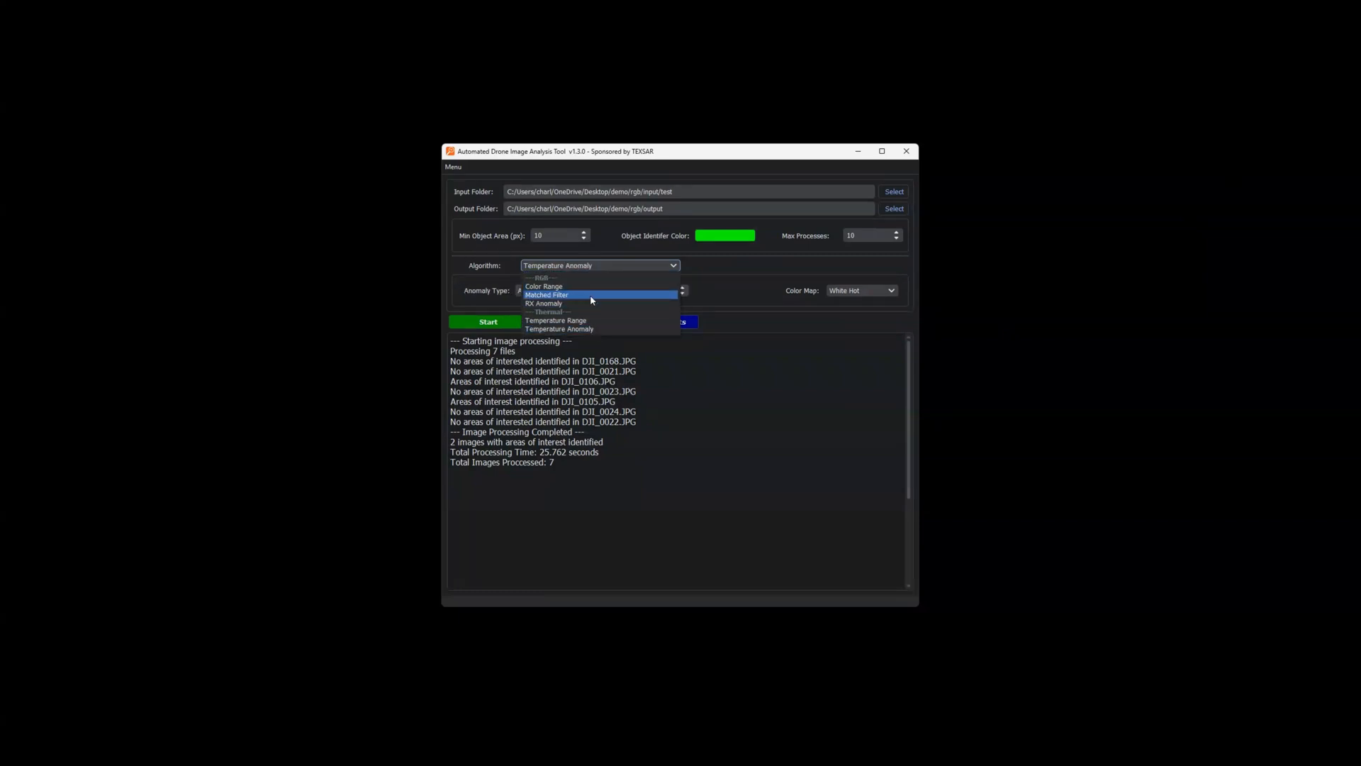
{"action": "left_click", "coordinate": [594, 288]}
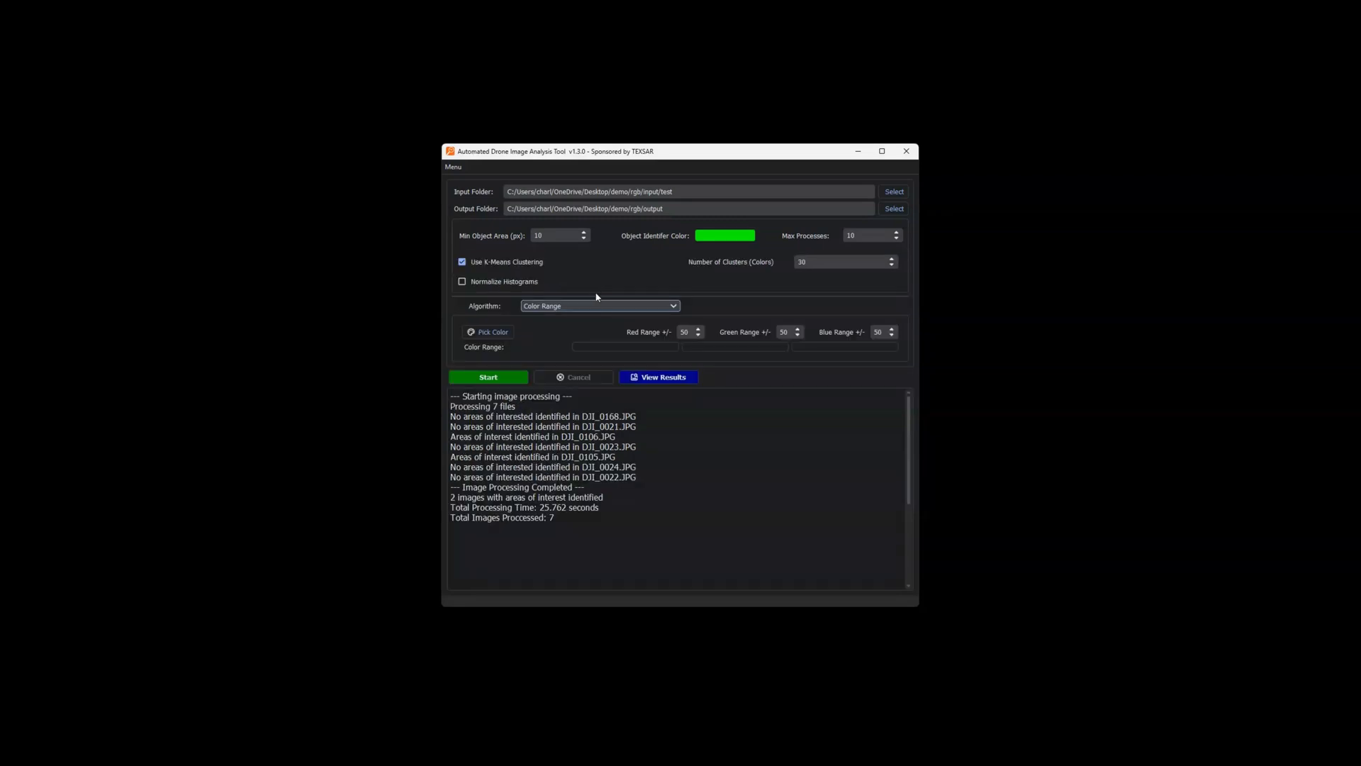